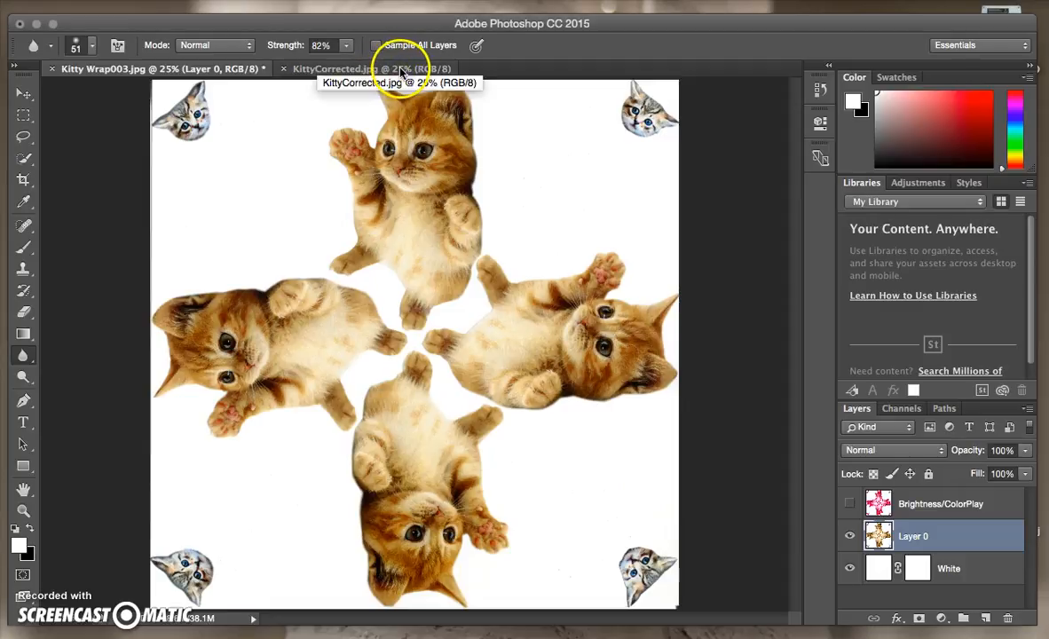
Compare Kitty Wrap003.jpg with KittyCorrected.jpg by switching between the two documents, ending on Kitty Wrap003.jpg
click(324, 71)
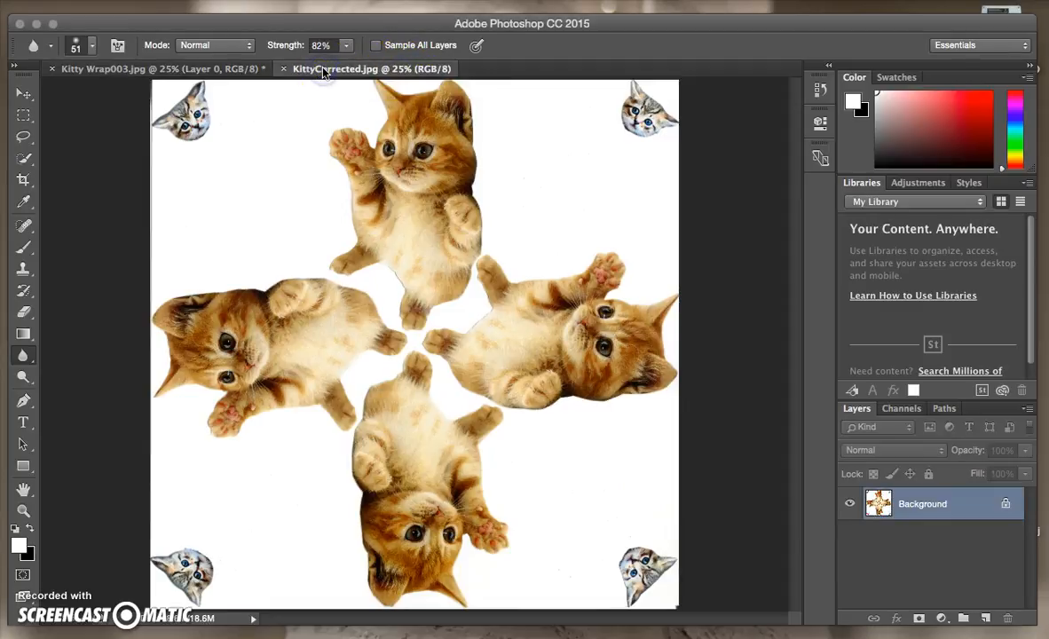
mouse_move(452, 133)
mouse_down()
mouse_move(483, 133)
mouse_move(470, 113)
mouse_move(475, 202)
mouse_move(479, 99)
mouse_up()
click(234, 68)
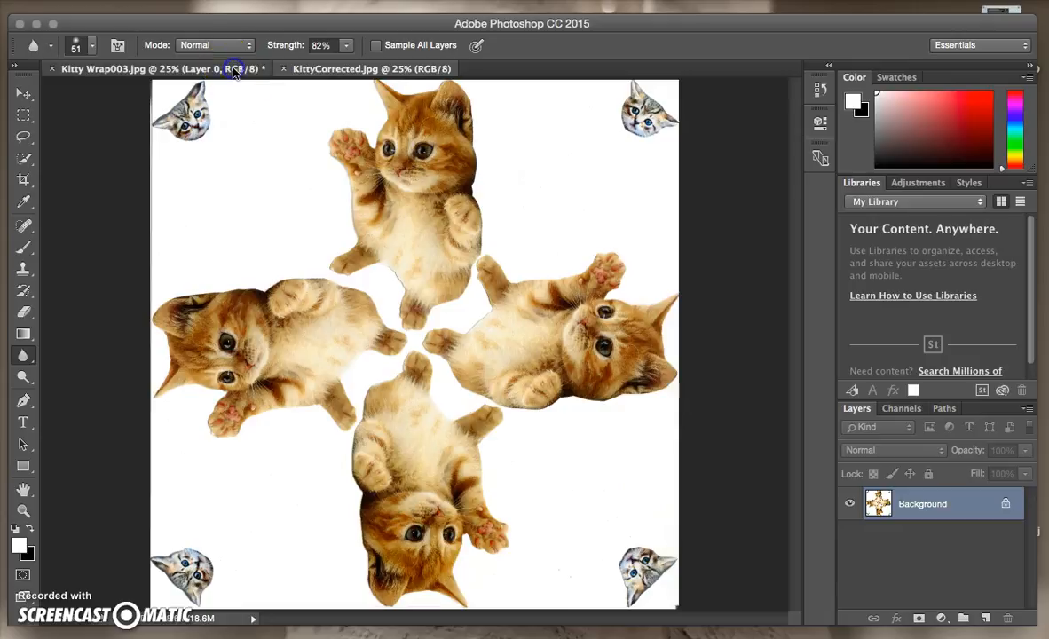
click(324, 69)
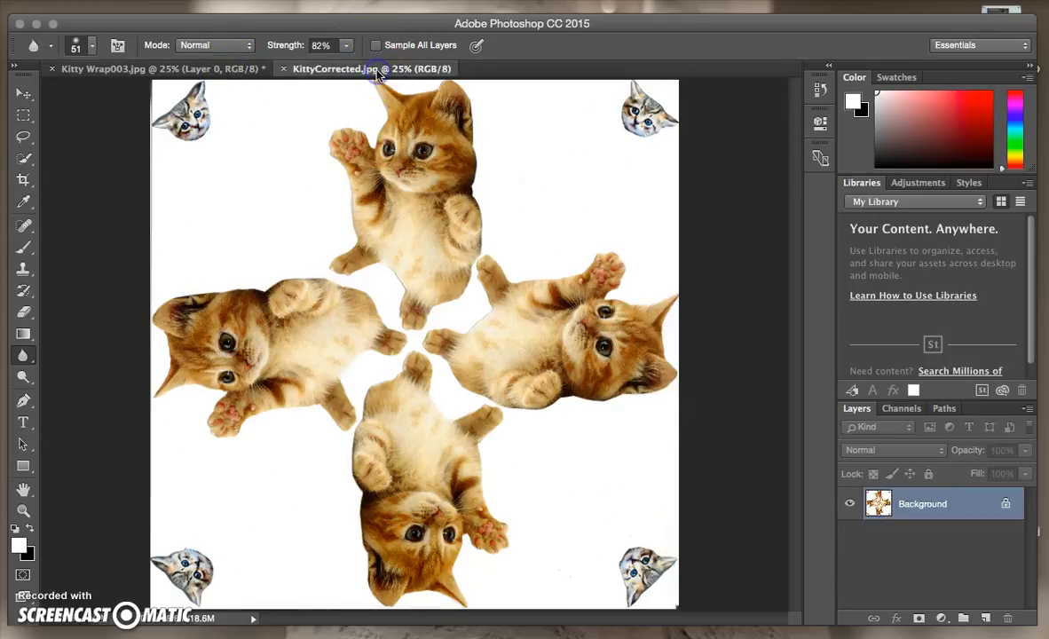
click(227, 68)
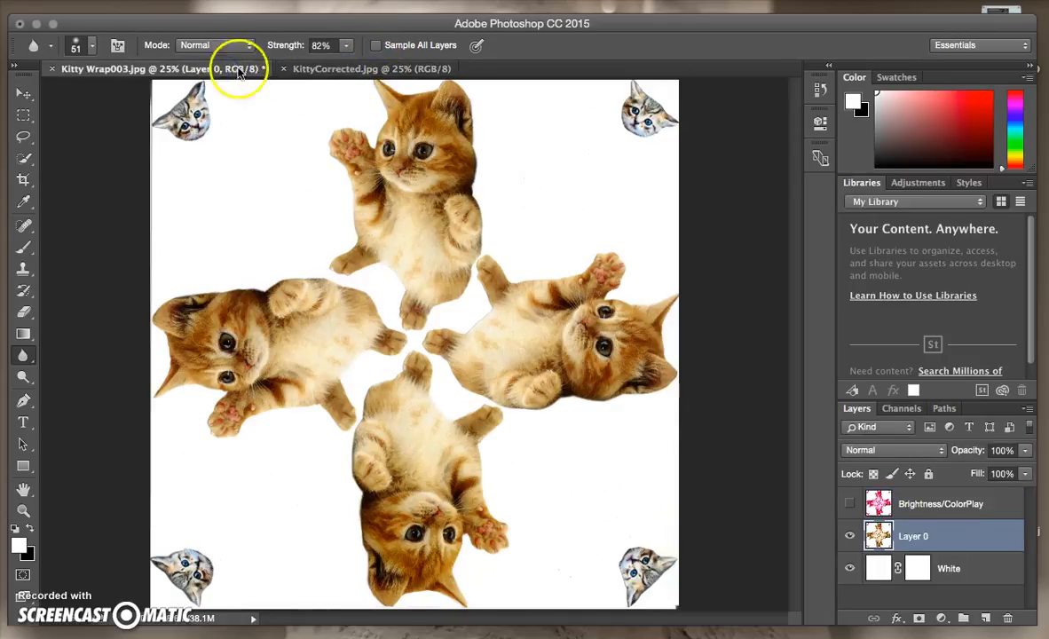
click(411, 71)
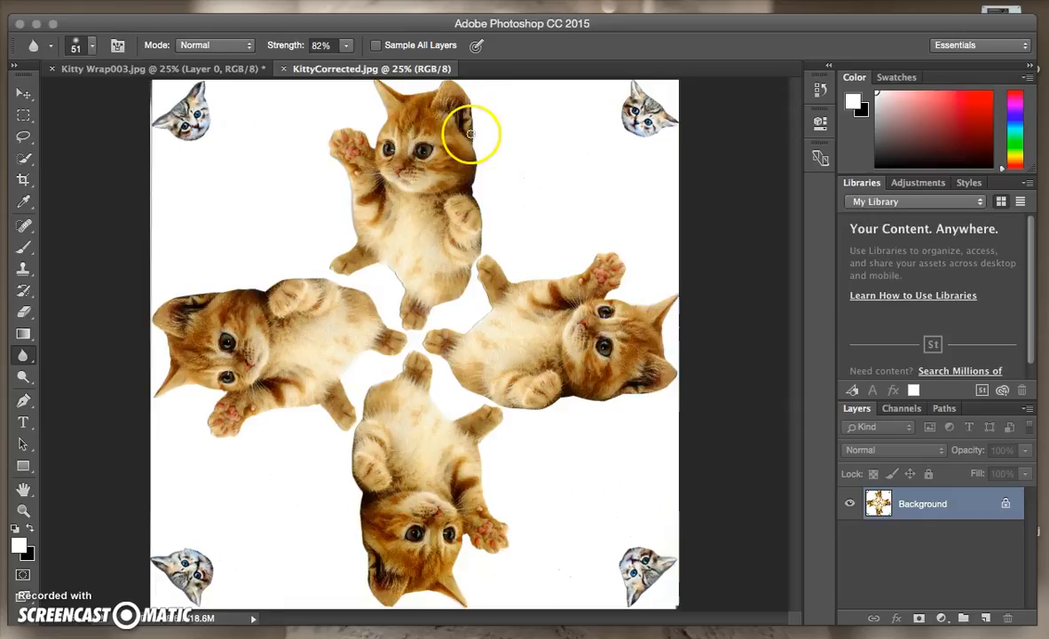
click(224, 70)
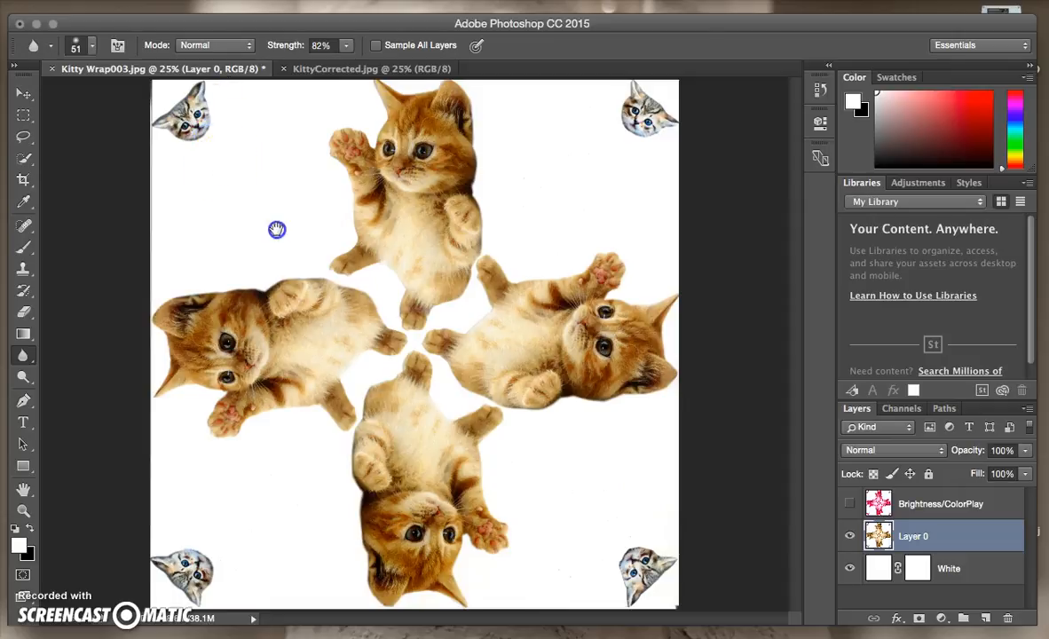
Inspect the upper-left corner of the kitten artwork at 100% zoom, including the dark strip along the canvas edge
key(super+plus)
key(super+plus)
key(super+plus)
key(super+plus)
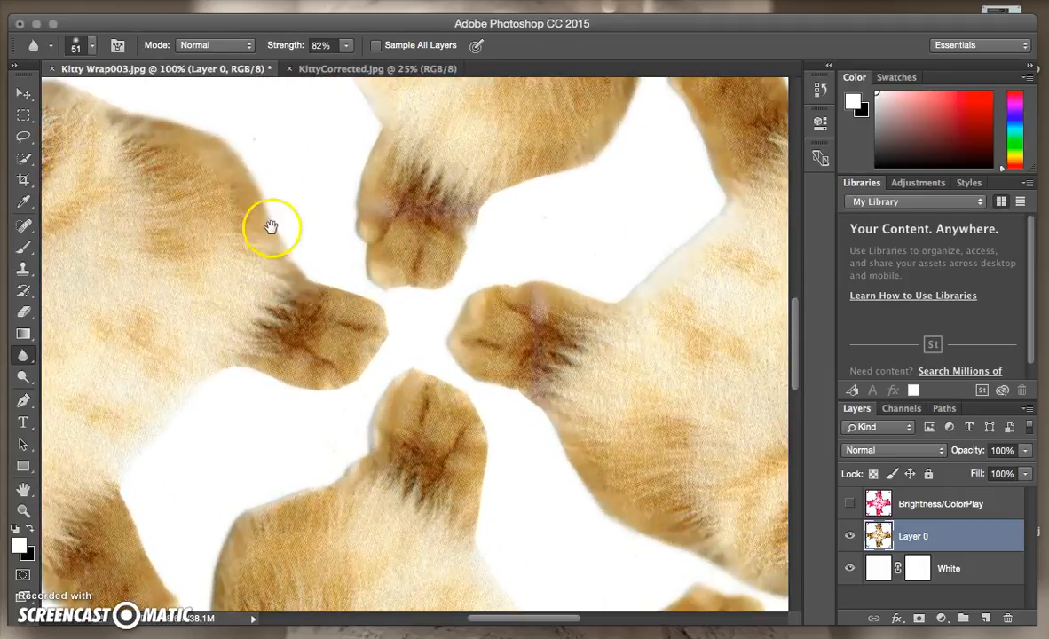
drag(270, 228, 542, 388)
drag(475, 319, 580, 568)
drag(472, 341, 473, 435)
drag(112, 130, 115, 230)
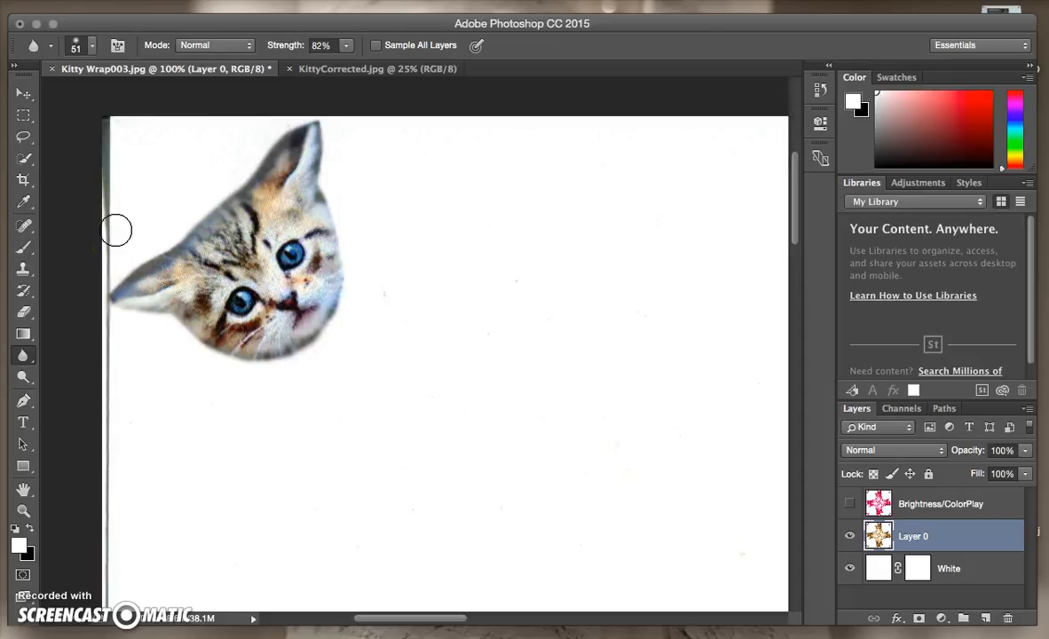
mouse_move(117, 230)
mouse_down()
mouse_move(101, 274)
mouse_move(73, 283)
mouse_move(113, 223)
mouse_move(113, 140)
mouse_move(104, 186)
mouse_move(103, 133)
mouse_move(103, 192)
mouse_move(160, 204)
mouse_up()
Set up the Eraser with a 25 px brush, 65% hardness and 100% opacity for the upper-left corner
click(26, 317)
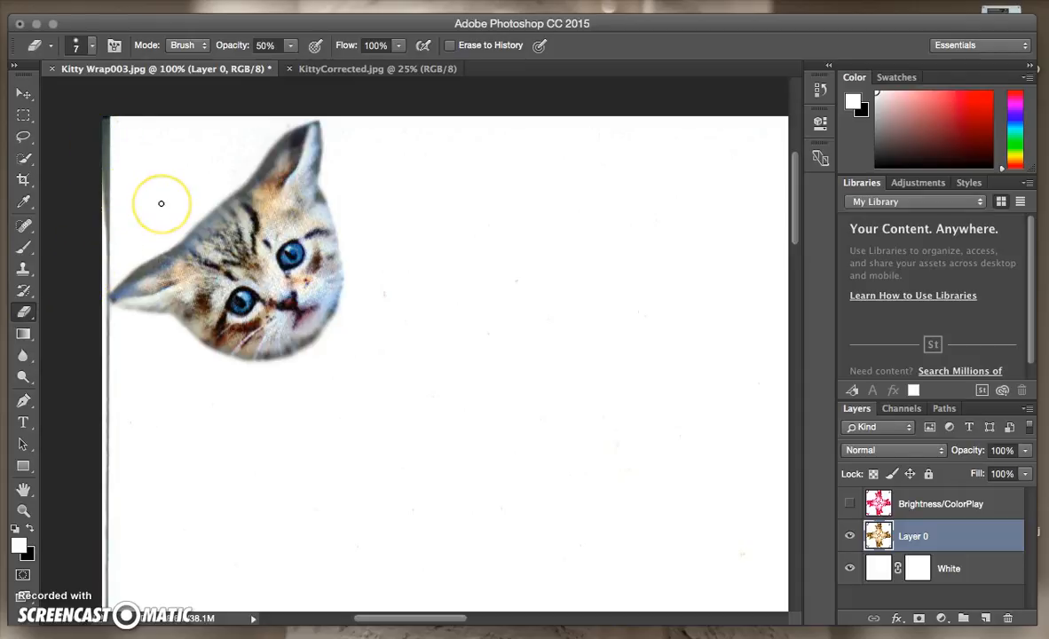
key(super+plus)
key(super+plus)
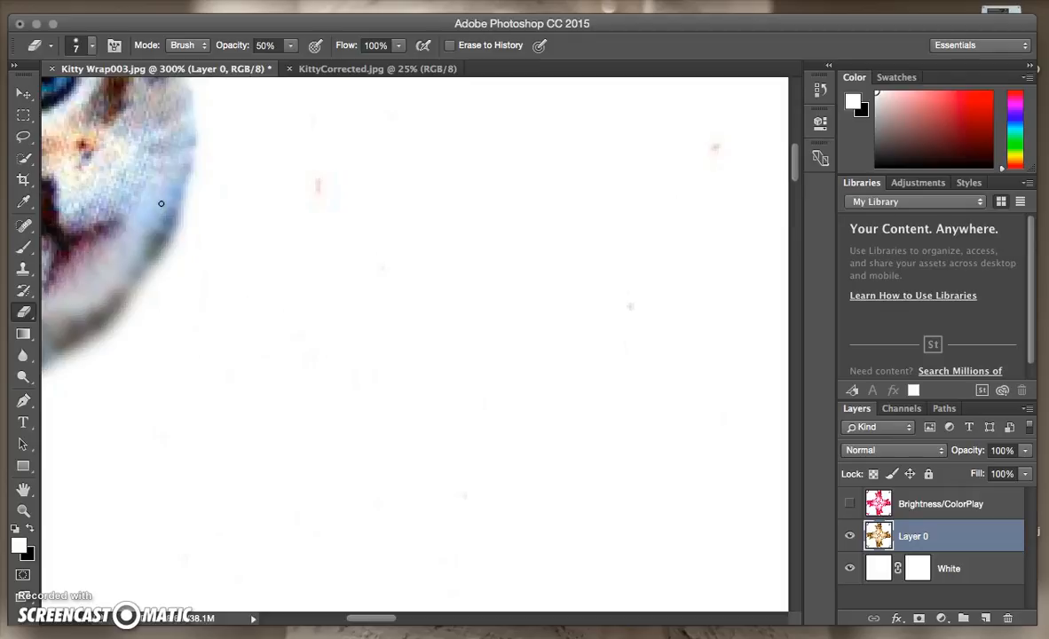
drag(122, 166, 739, 606)
drag(346, 273, 407, 304)
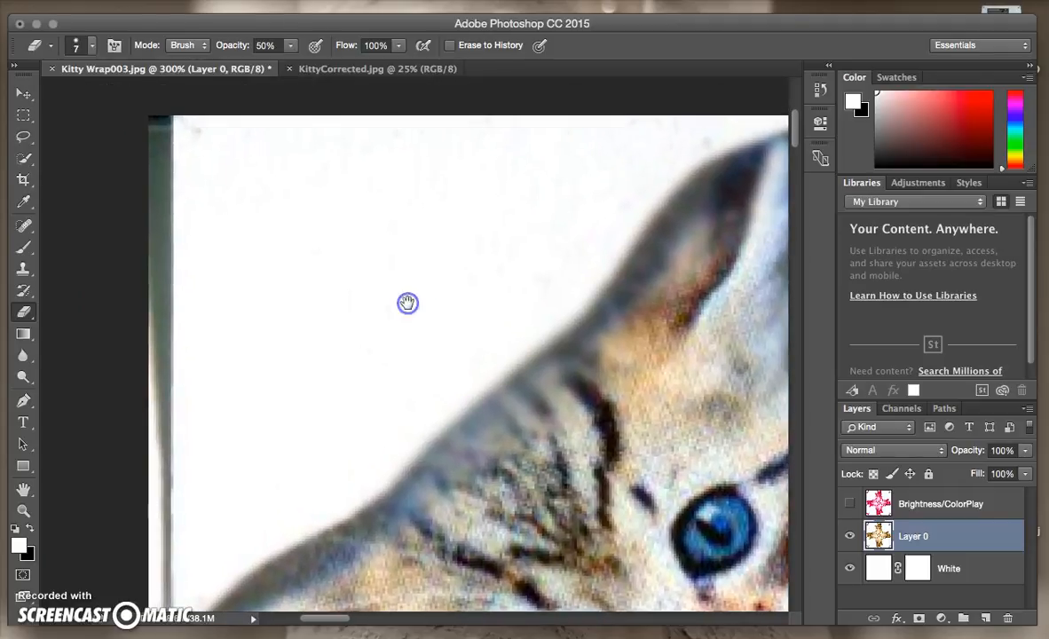
click(91, 46)
drag(105, 97, 122, 103)
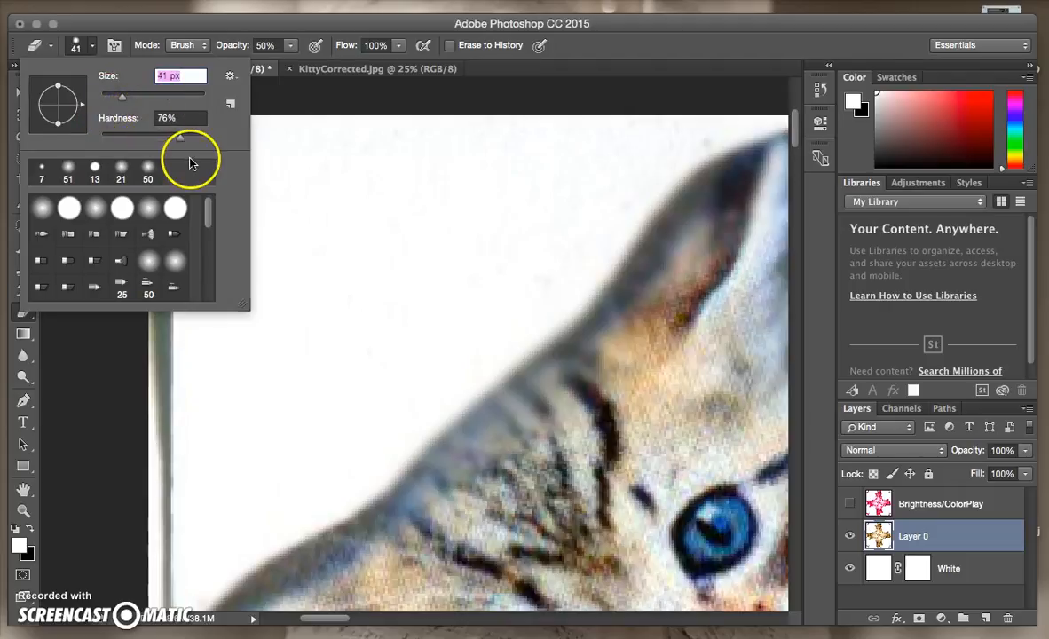
drag(182, 142, 169, 143)
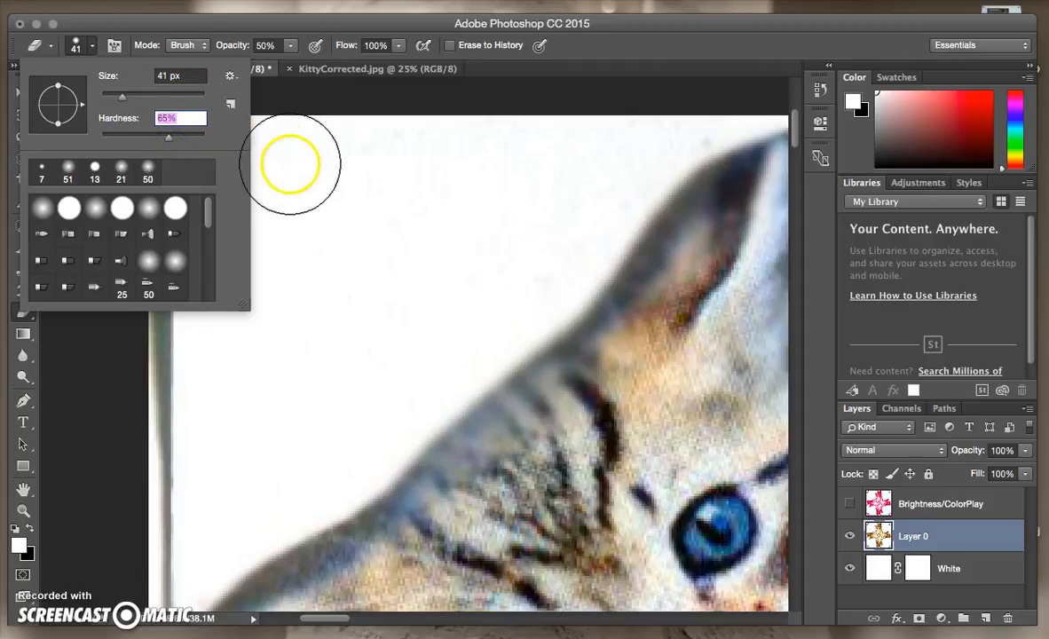
drag(122, 103, 115, 102)
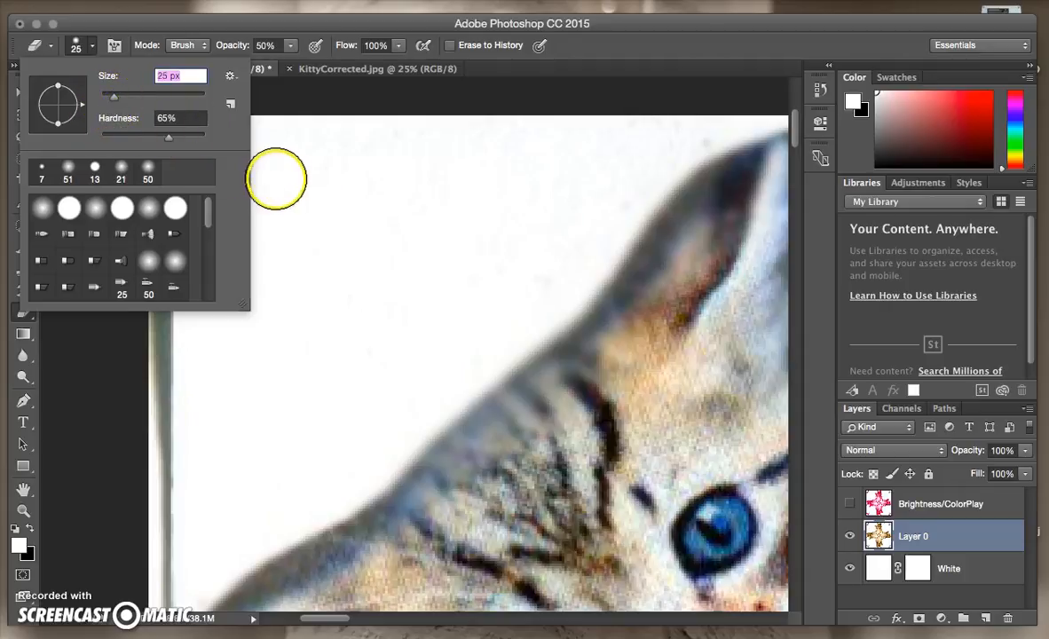
click(288, 49)
drag(292, 66, 339, 67)
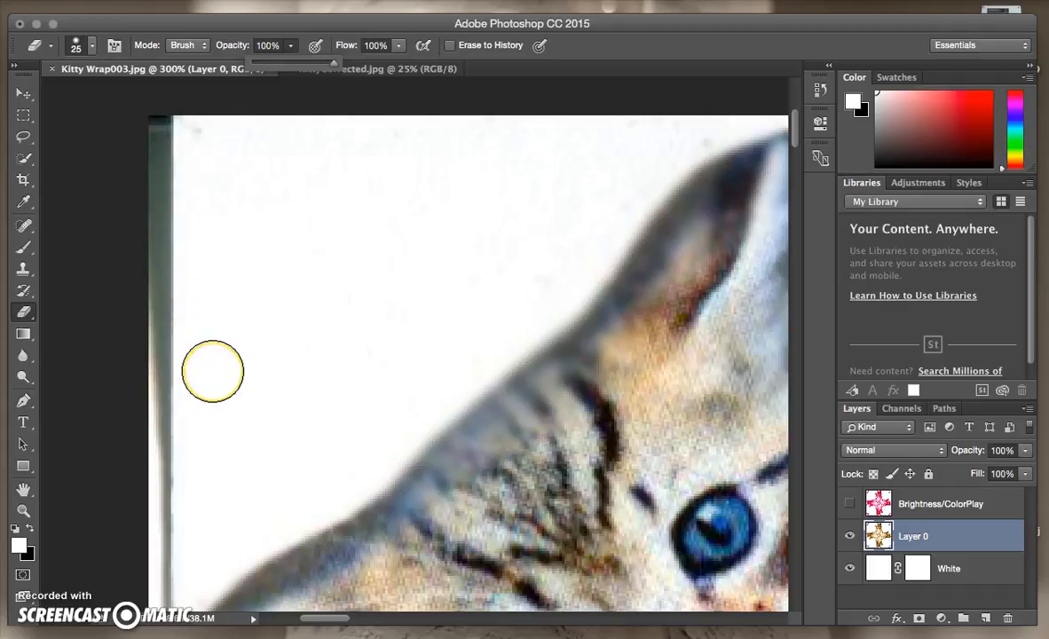
Erase the dark strip along the left canvas edge from the upper corner down to just above the kitten's ear tip
scroll(213, 370, down, 10)
scroll(211, 346, up, 2)
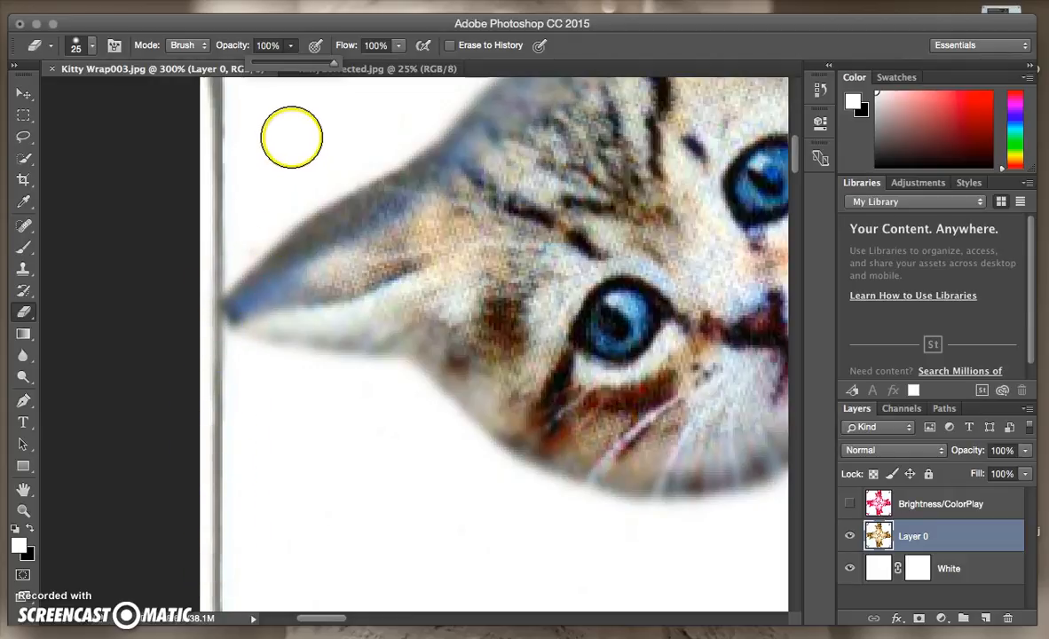
mouse_move(291, 119)
mouse_down()
mouse_move(295, 405)
mouse_move(348, 487)
mouse_move(314, 510)
mouse_move(274, 487)
mouse_up()
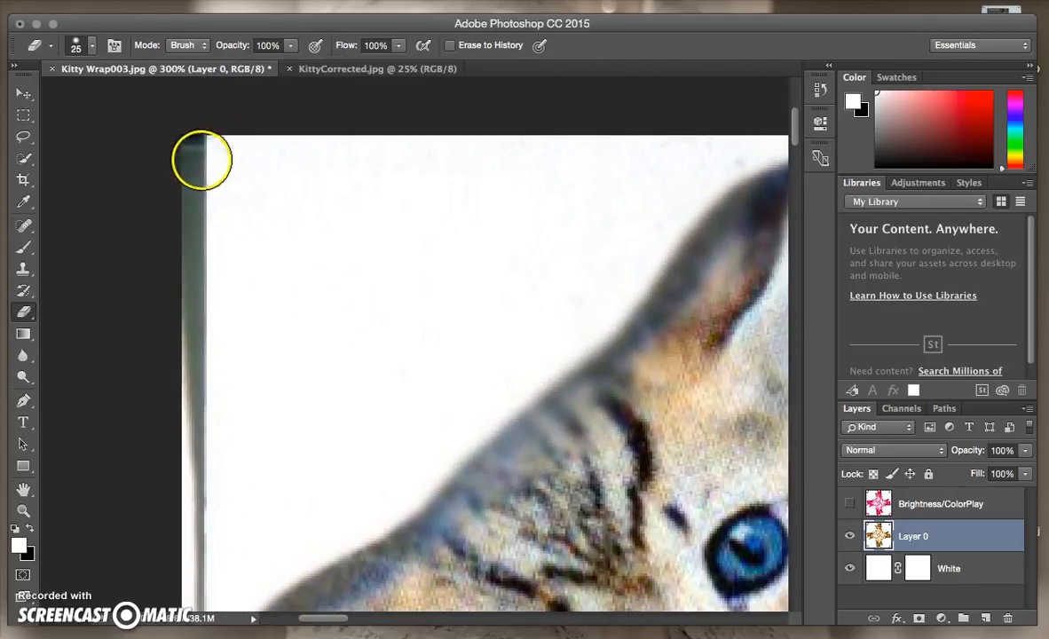
mouse_move(230, 175)
mouse_down()
mouse_move(201, 171)
mouse_move(194, 152)
mouse_move(211, 199)
mouse_move(204, 187)
mouse_move(200, 457)
mouse_up()
scroll(331, 359, down, 5)
drag(205, 246, 197, 434)
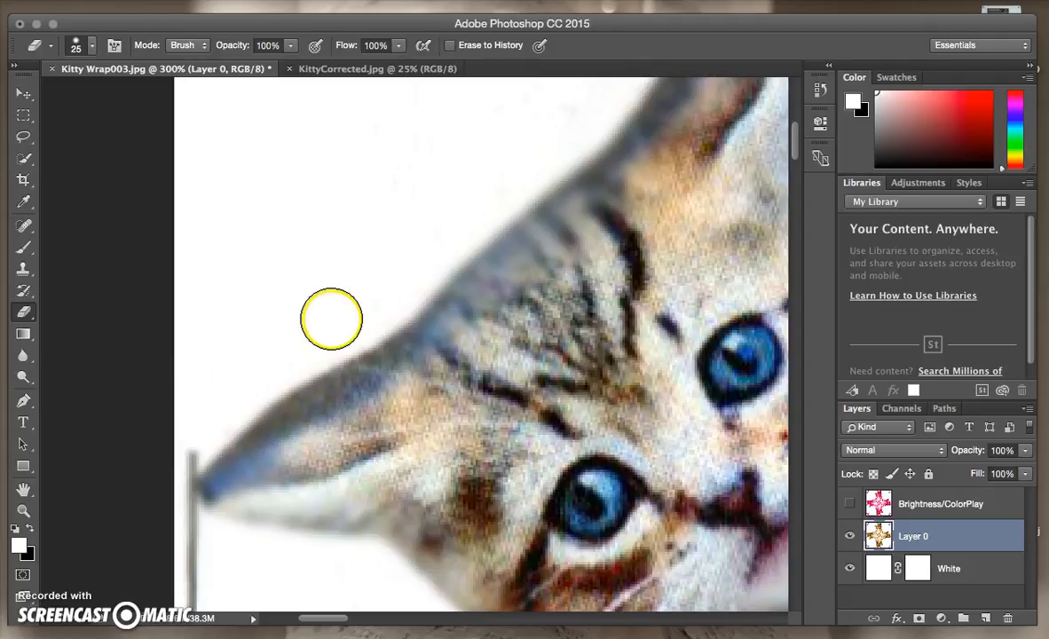
Erase the dark line right beside the kitten's ear tip using a 9 px eraser at 50% opacity
click(92, 47)
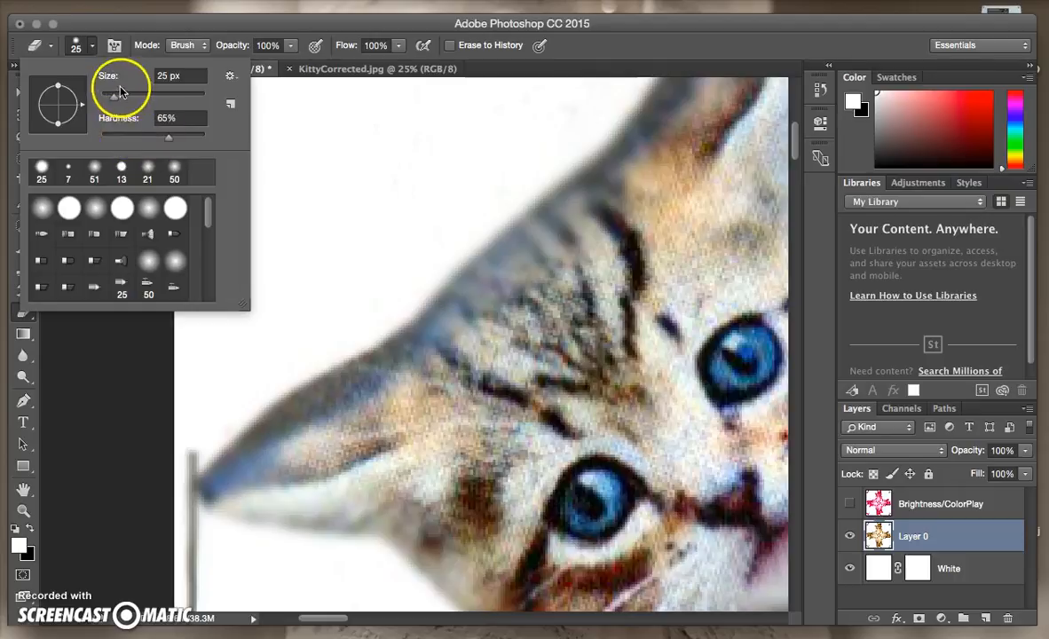
drag(111, 97, 105, 100)
click(292, 47)
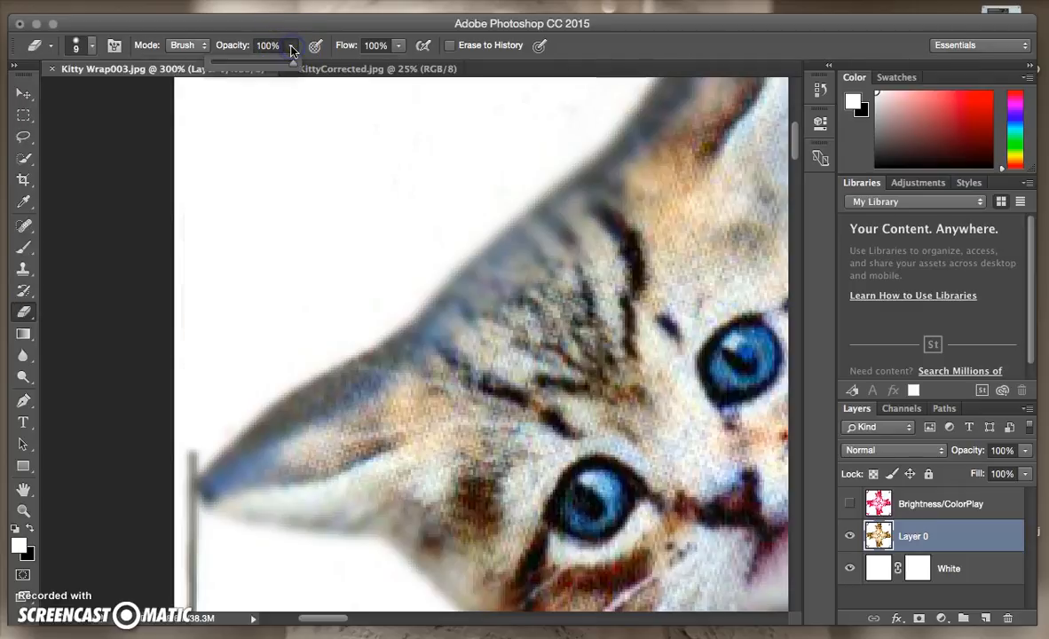
drag(258, 67, 253, 64)
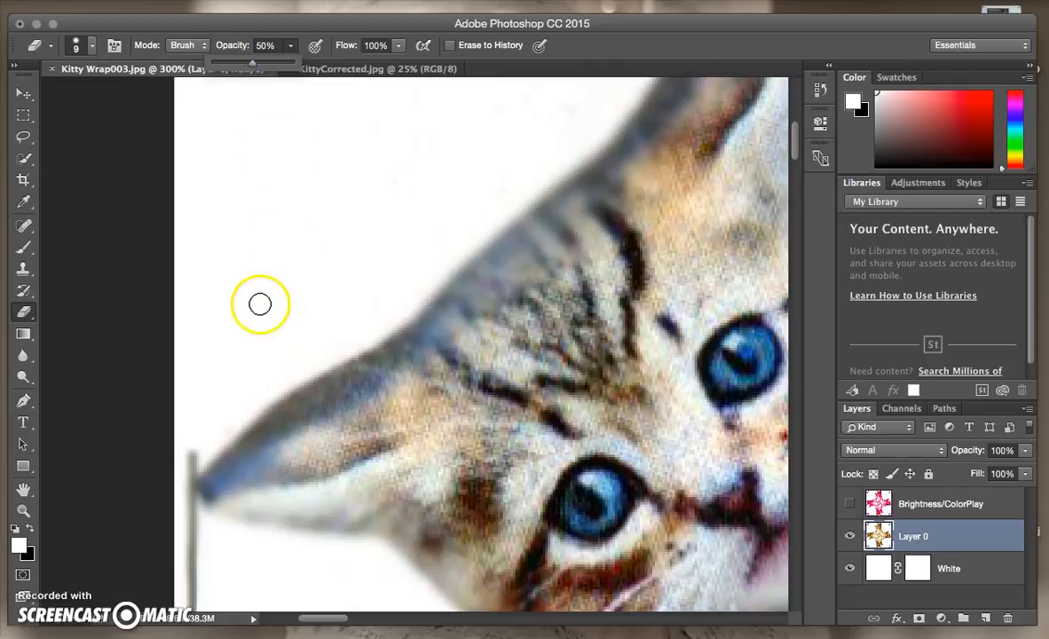
click(192, 448)
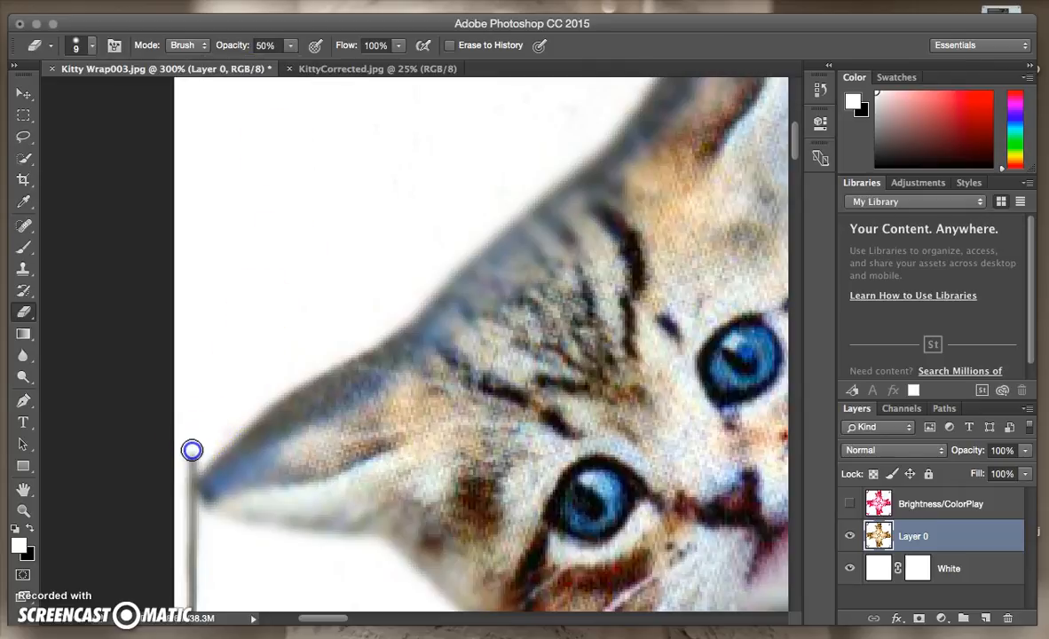
click(189, 455)
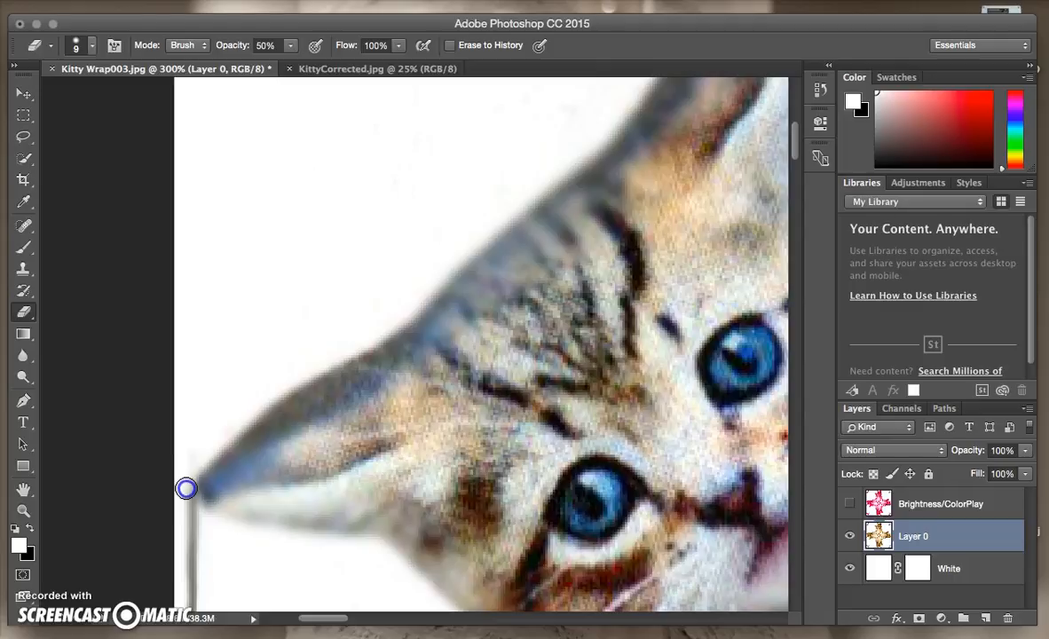
click(205, 537)
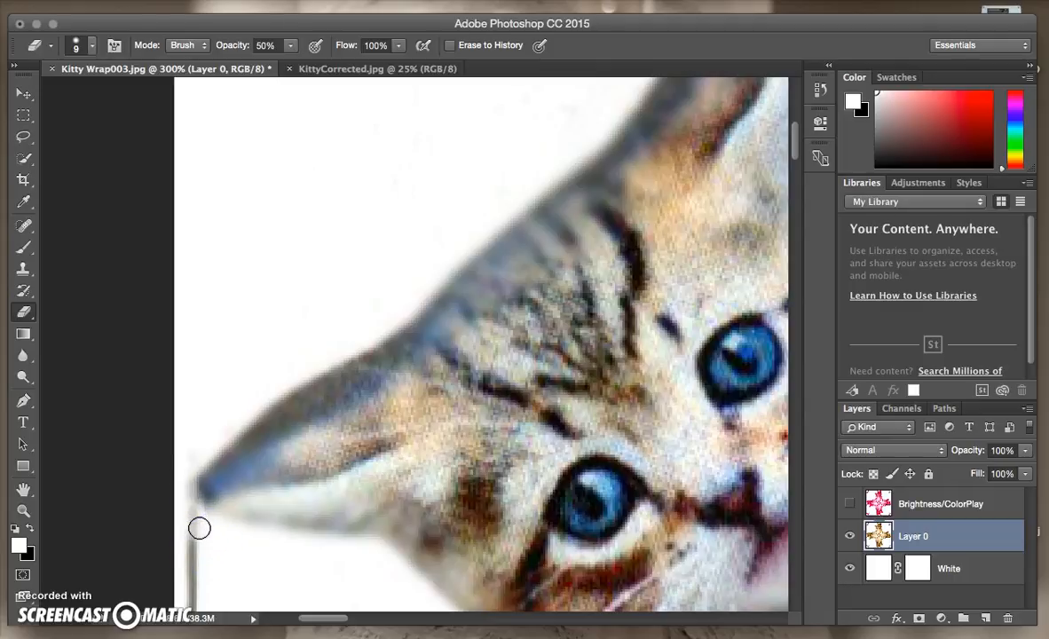
click(190, 515)
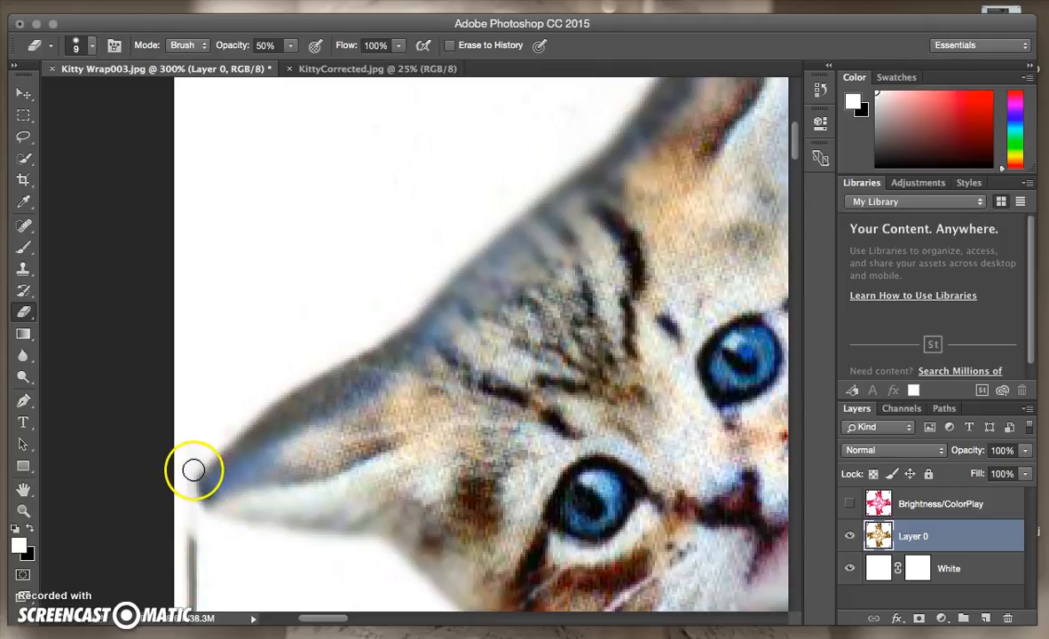
click(193, 467)
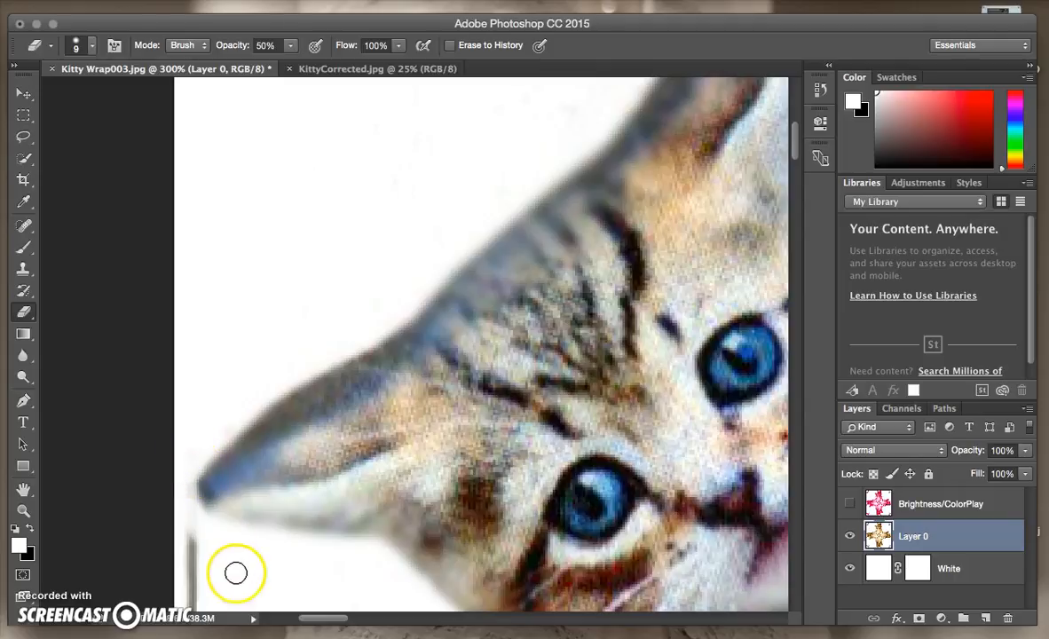
Fade the upper end of the edge line just below the kitten's ear tip with the 50% opacity eraser
drag(242, 585, 256, 325)
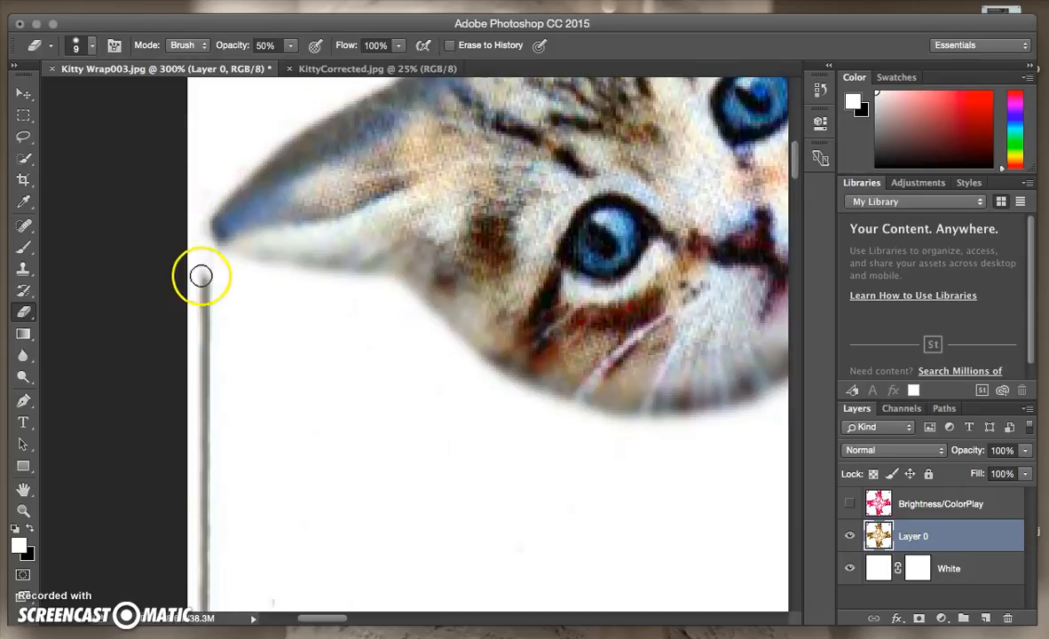
mouse_move(236, 276)
mouse_down()
mouse_move(204, 255)
mouse_move(236, 289)
mouse_up()
mouse_move(204, 202)
mouse_down()
mouse_move(227, 172)
mouse_move(197, 209)
mouse_up()
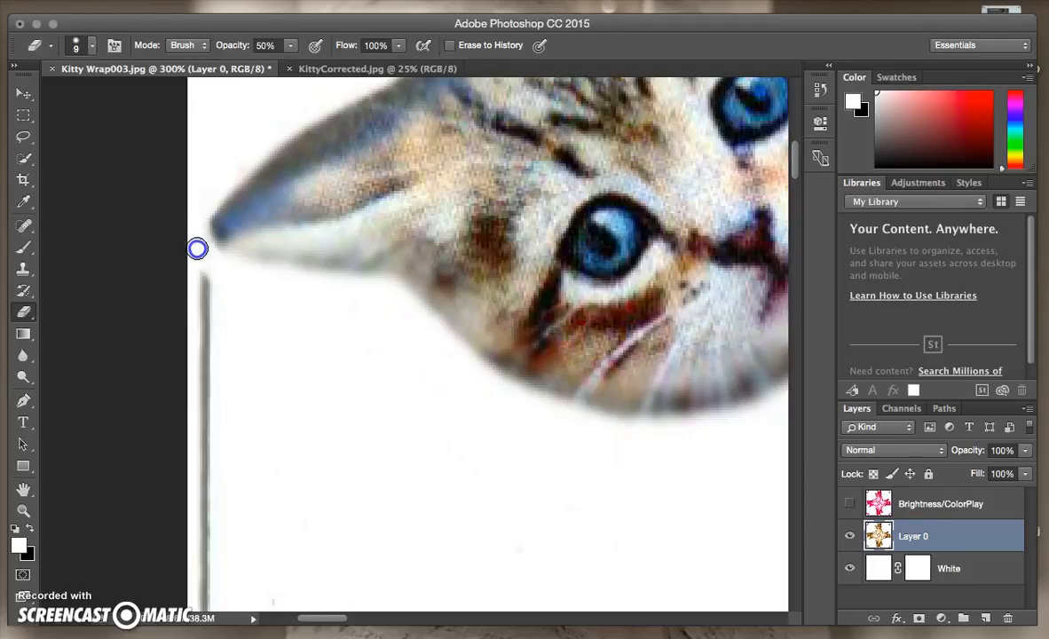
mouse_move(205, 264)
mouse_down()
mouse_move(314, 424)
mouse_move(214, 270)
mouse_move(204, 329)
mouse_up()
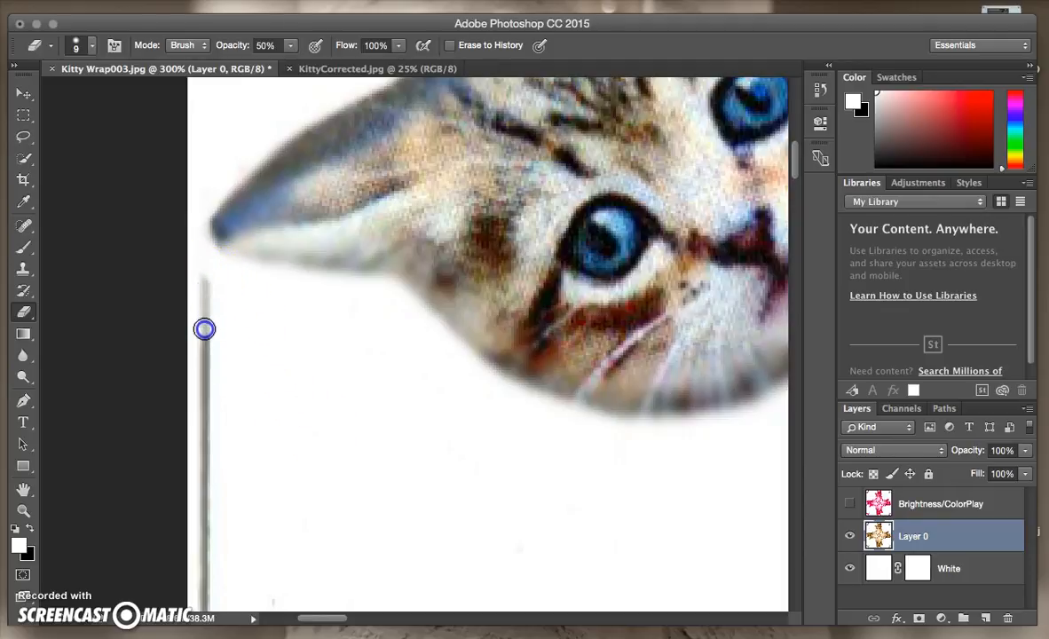
Set the eraser opacity to 77% and erase the faded end of the edge line below the ear tip
click(290, 46)
drag(293, 68, 314, 66)
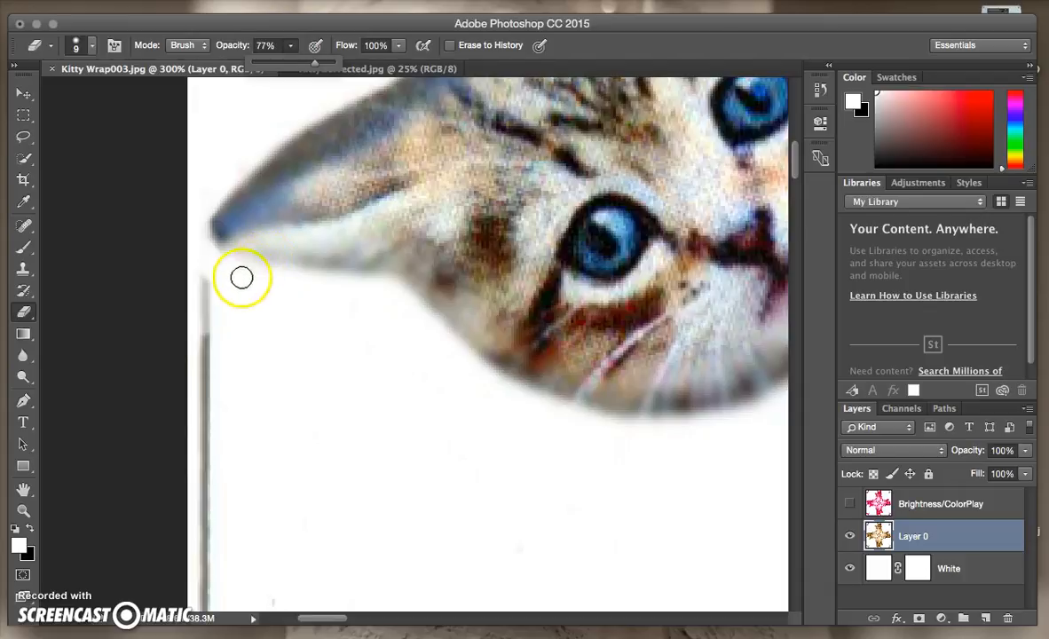
drag(222, 306, 190, 264)
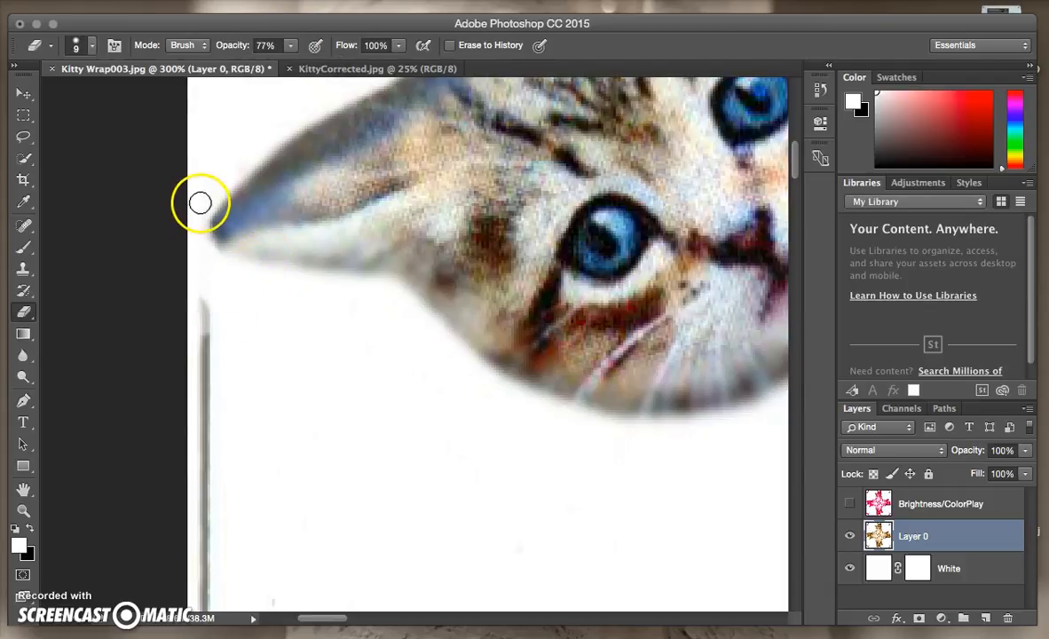
Set the eraser opacity to 100% and fully erase the faint remains of the edge line below the ear tip
click(289, 48)
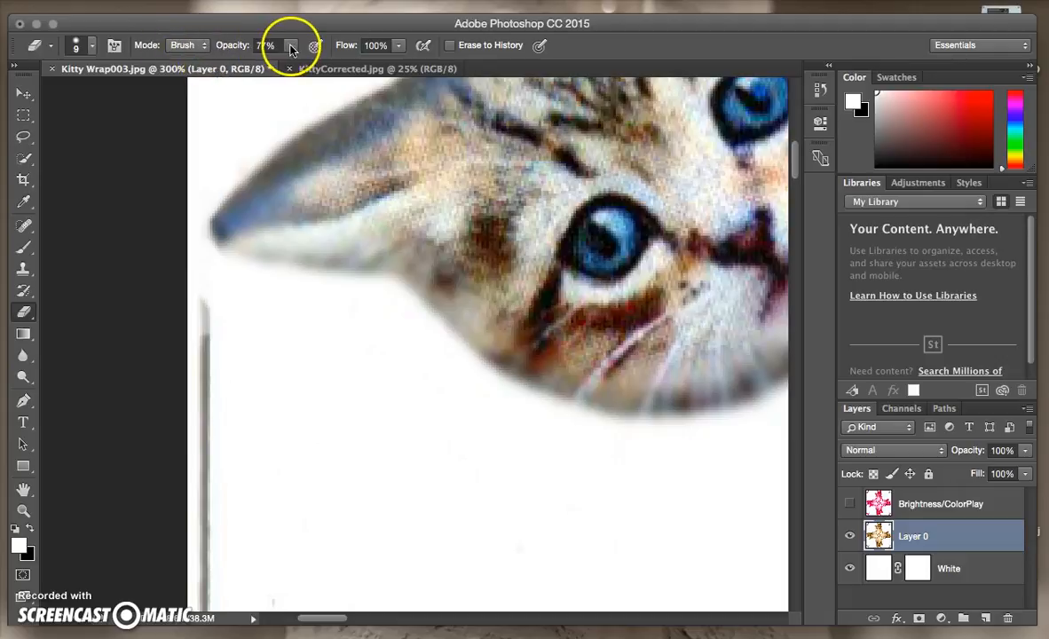
drag(293, 67, 312, 64)
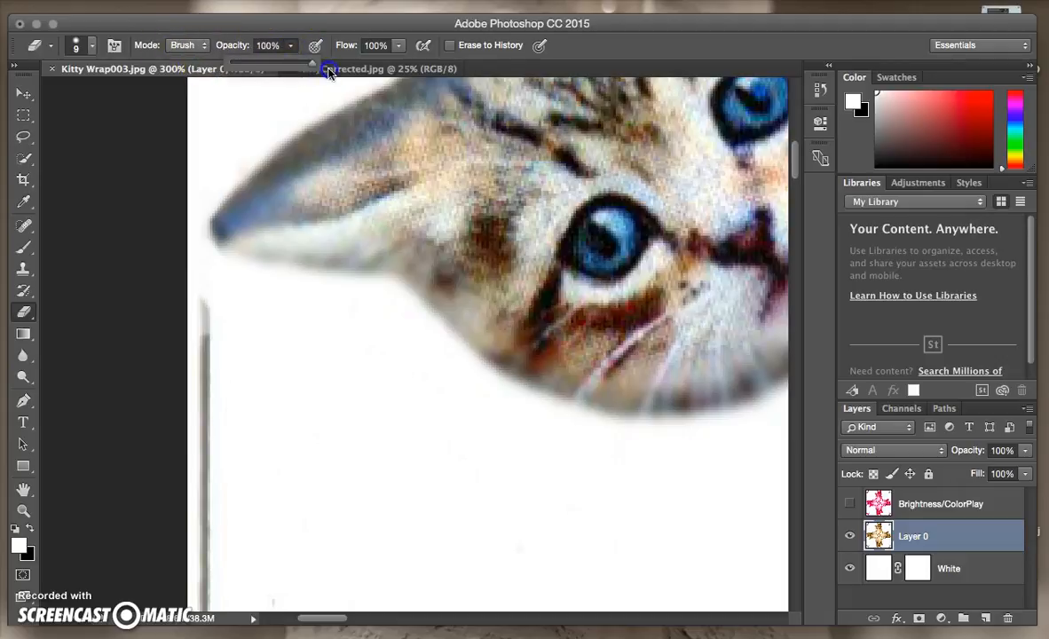
drag(202, 287, 202, 339)
click(210, 266)
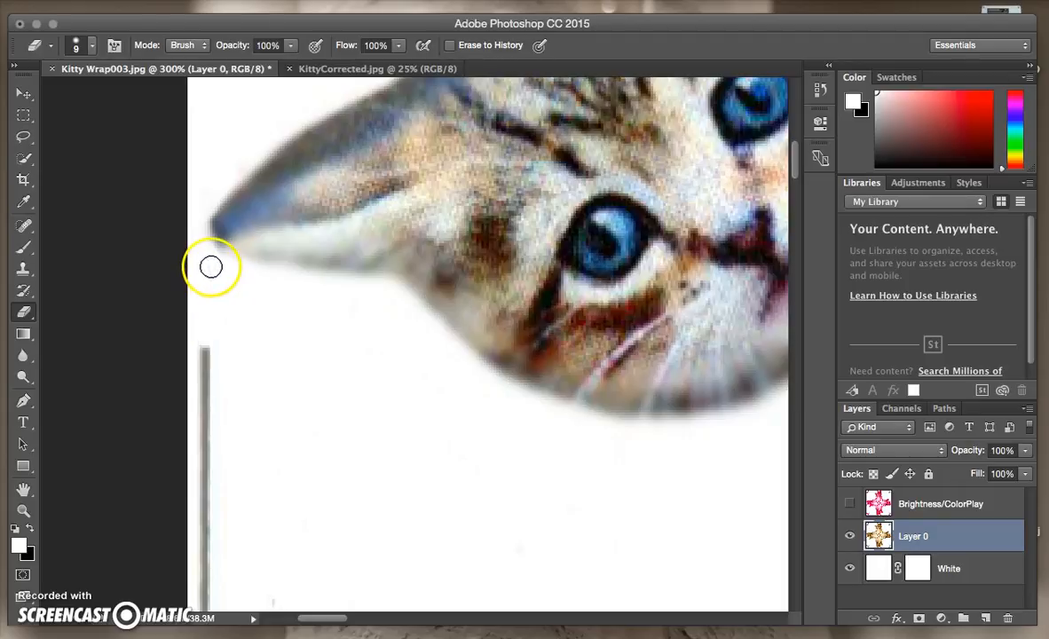
click(205, 265)
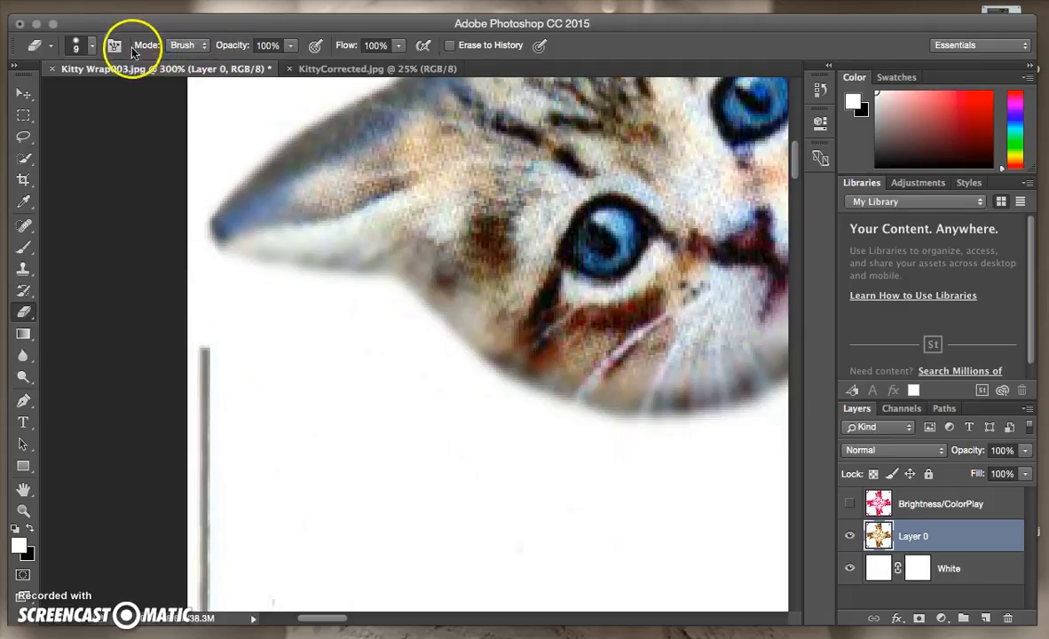
Set the eraser size to 23 px and erase the dark edge line in the white area below the kitten's ear
click(94, 48)
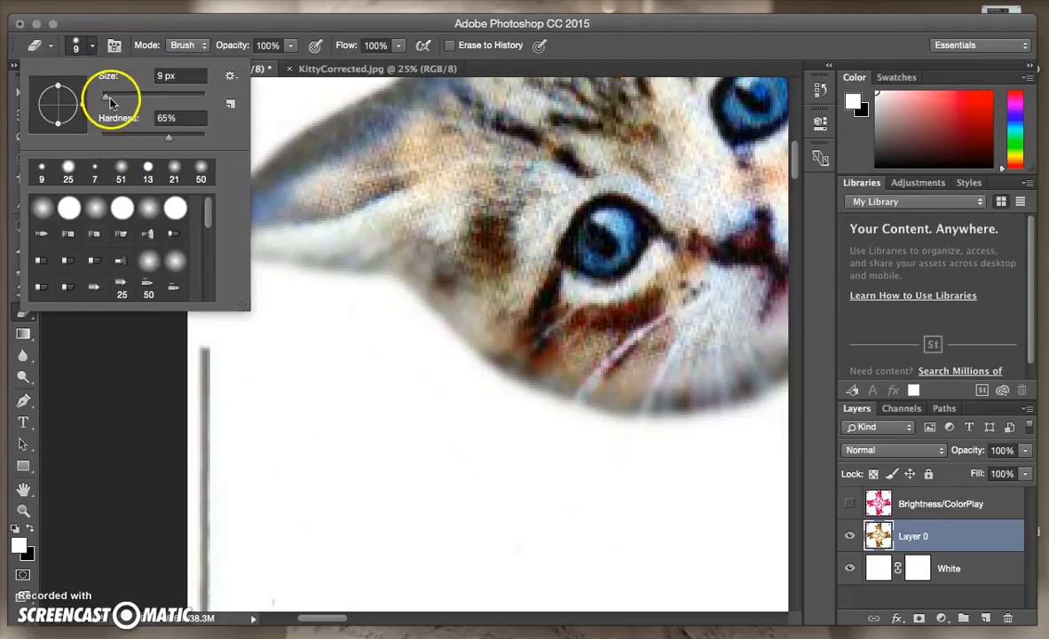
drag(108, 101, 119, 101)
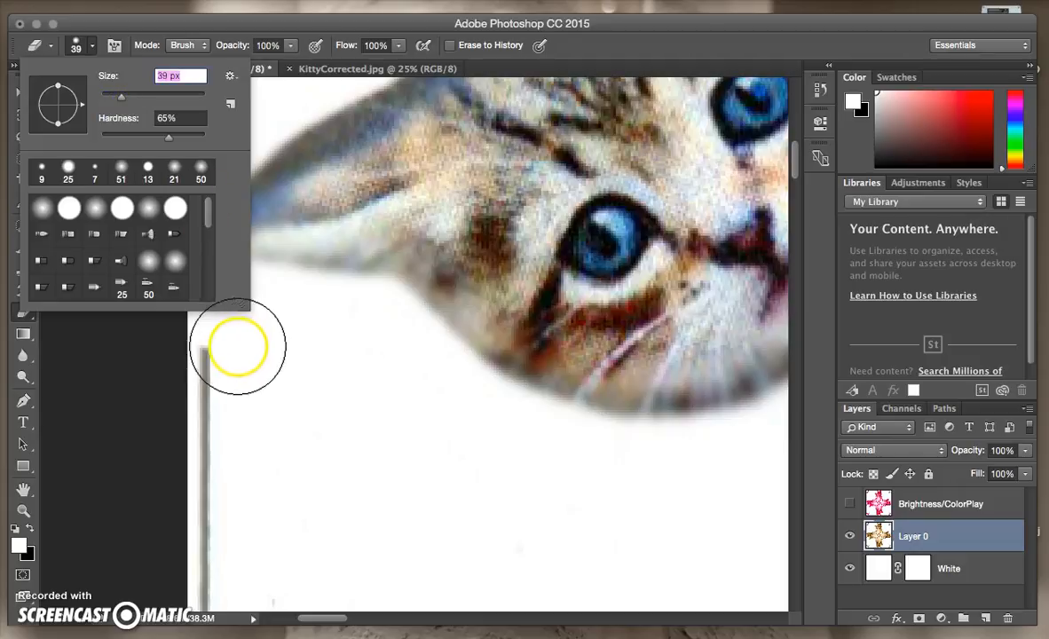
drag(123, 99, 113, 101)
drag(216, 352, 199, 578)
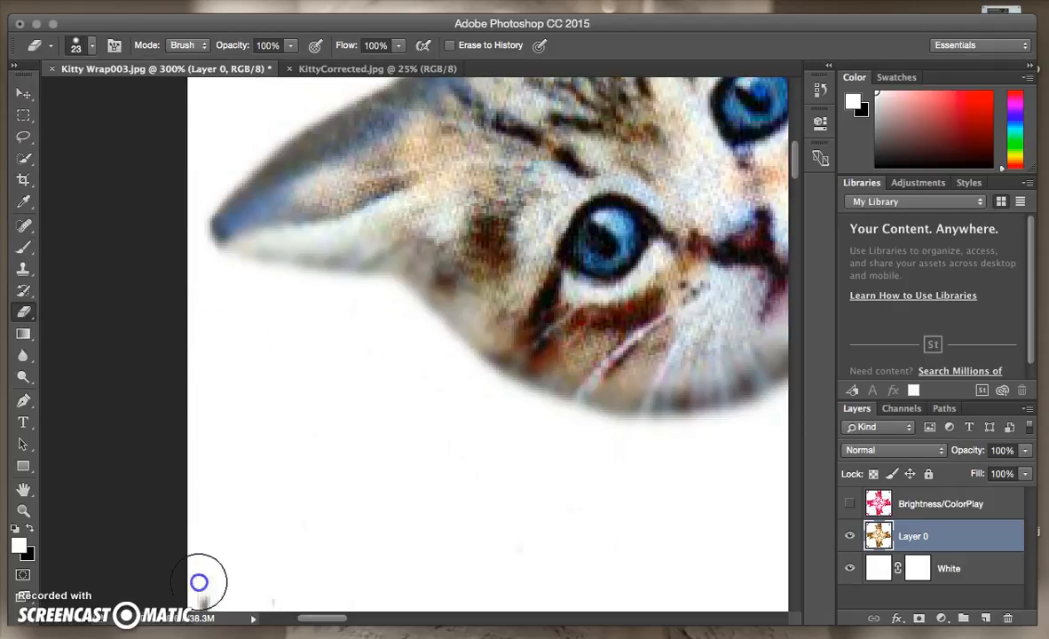
Erase the dark edge line down the blank white margin with the 23 px eraser, as far as the brown fur
mouse_move(320, 510)
mouse_down()
mouse_move(327, 330)
mouse_move(388, 183)
mouse_move(329, 84)
mouse_up()
drag(234, 186, 225, 436)
drag(327, 314, 311, 48)
drag(349, 347, 349, 290)
drag(226, 129, 215, 566)
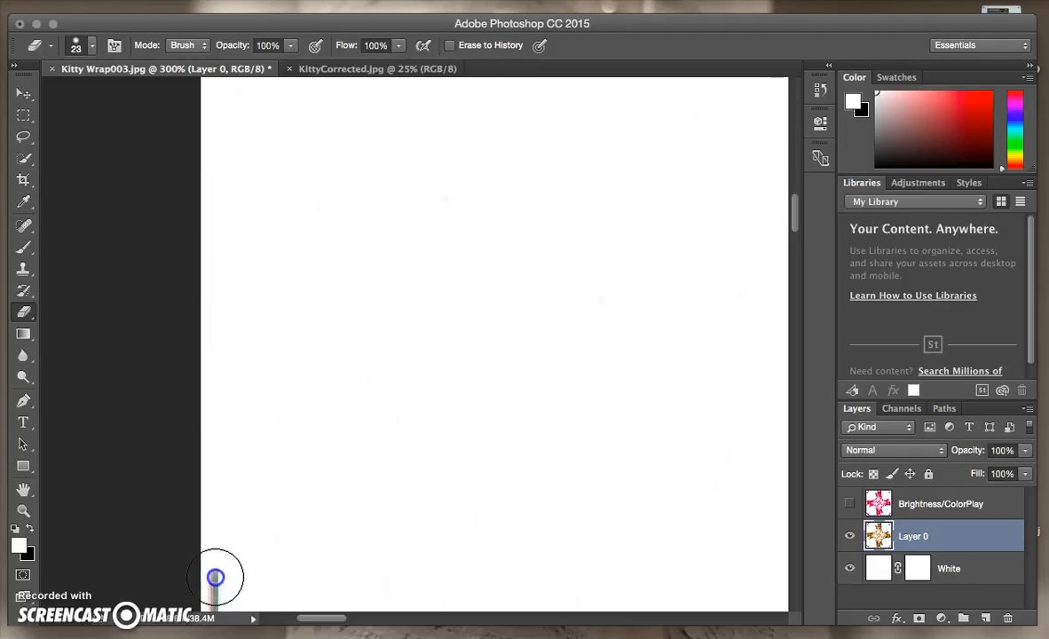
drag(338, 455, 319, 125)
drag(205, 166, 198, 578)
mouse_move(320, 456)
mouse_down()
mouse_move(333, 295)
mouse_move(293, 180)
mouse_move(285, 120)
mouse_up()
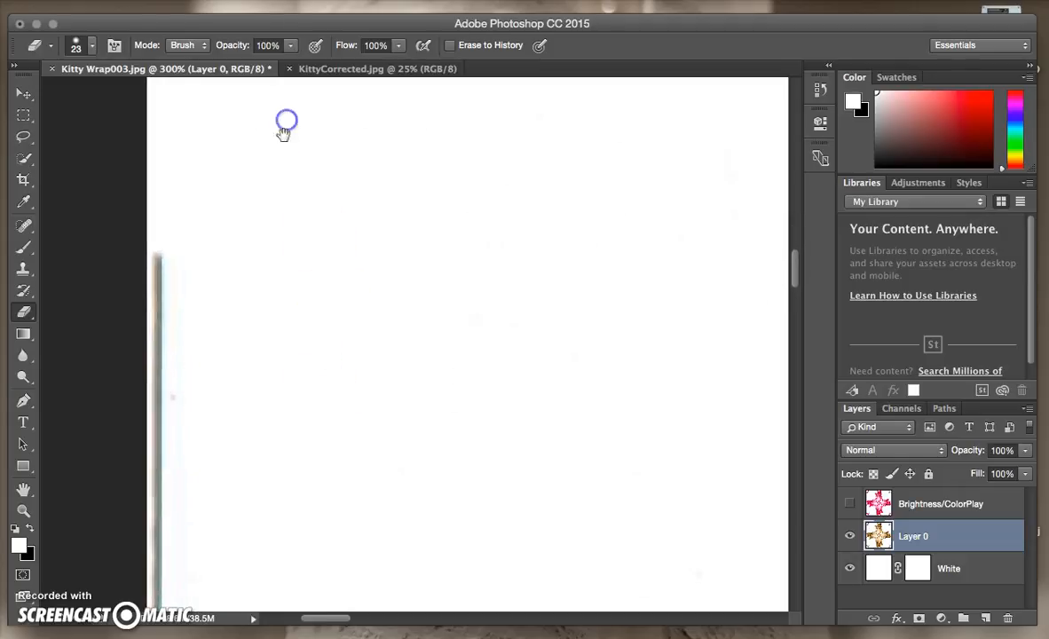
drag(157, 244, 158, 580)
mouse_move(305, 523)
mouse_down()
mouse_move(321, 178)
mouse_move(309, 129)
mouse_up()
drag(179, 195, 169, 568)
Reduce the eraser to 4 px and erase the edge line right beside the rounded brown fur tip
mouse_move(266, 410)
mouse_down()
mouse_move(275, 185)
mouse_move(252, 80)
mouse_up()
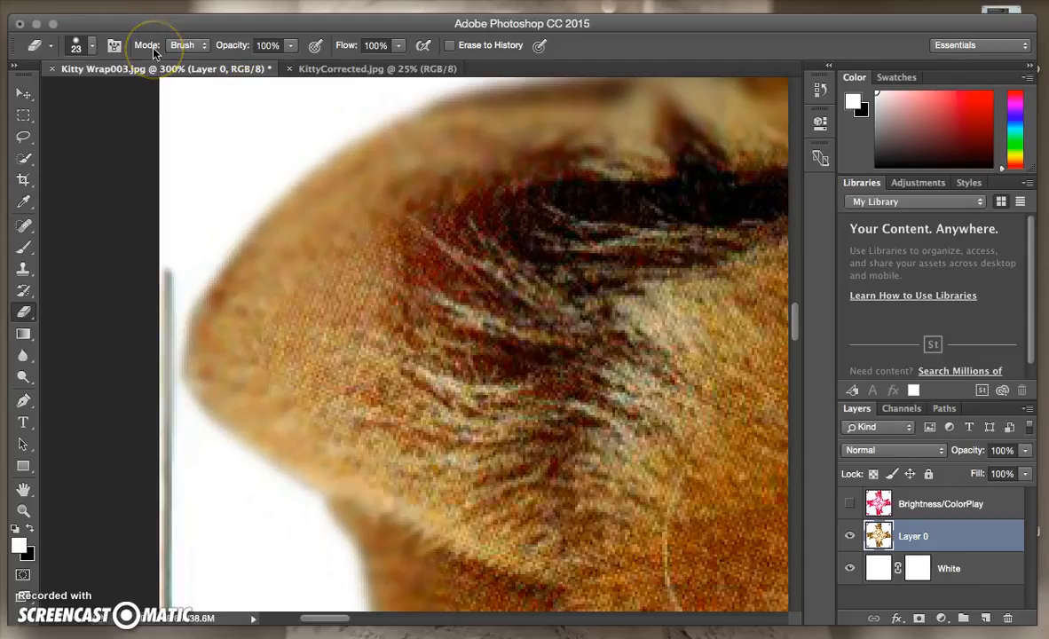
click(90, 45)
drag(114, 100, 107, 103)
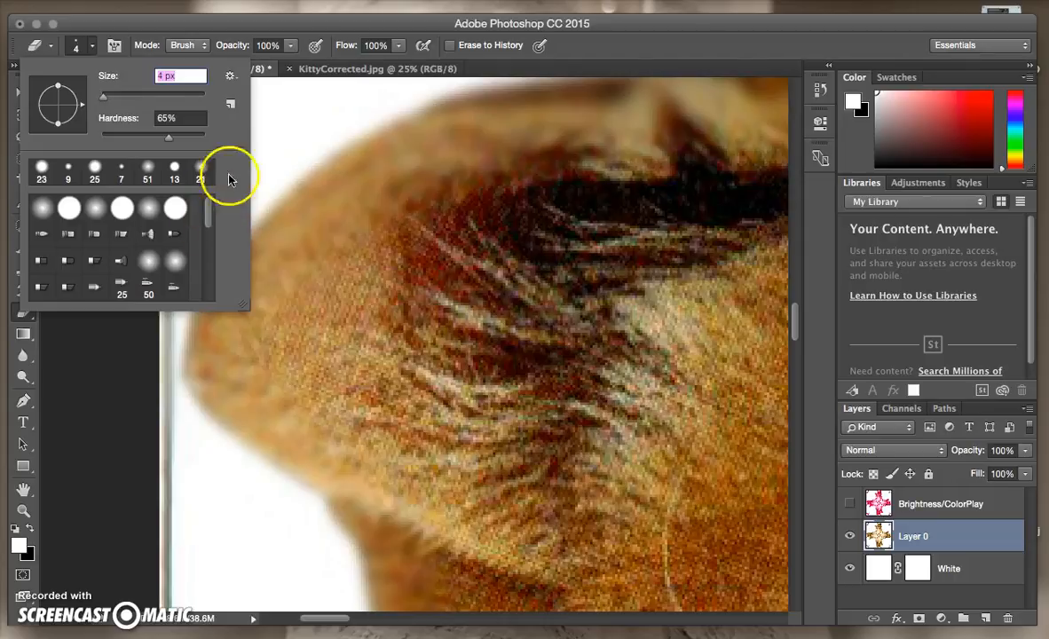
click(178, 427)
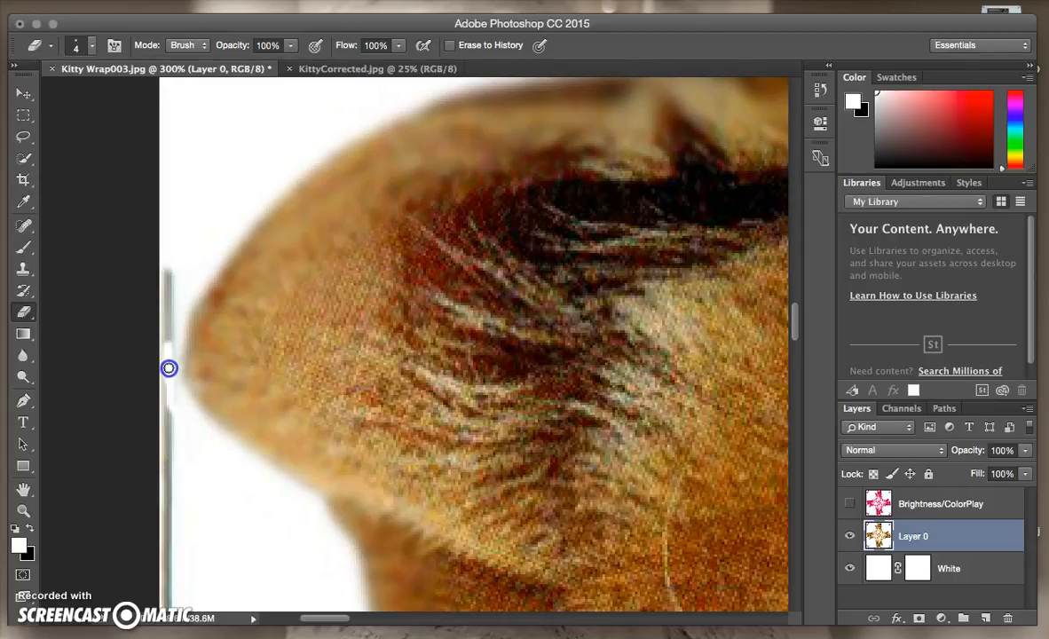
drag(167, 329, 167, 268)
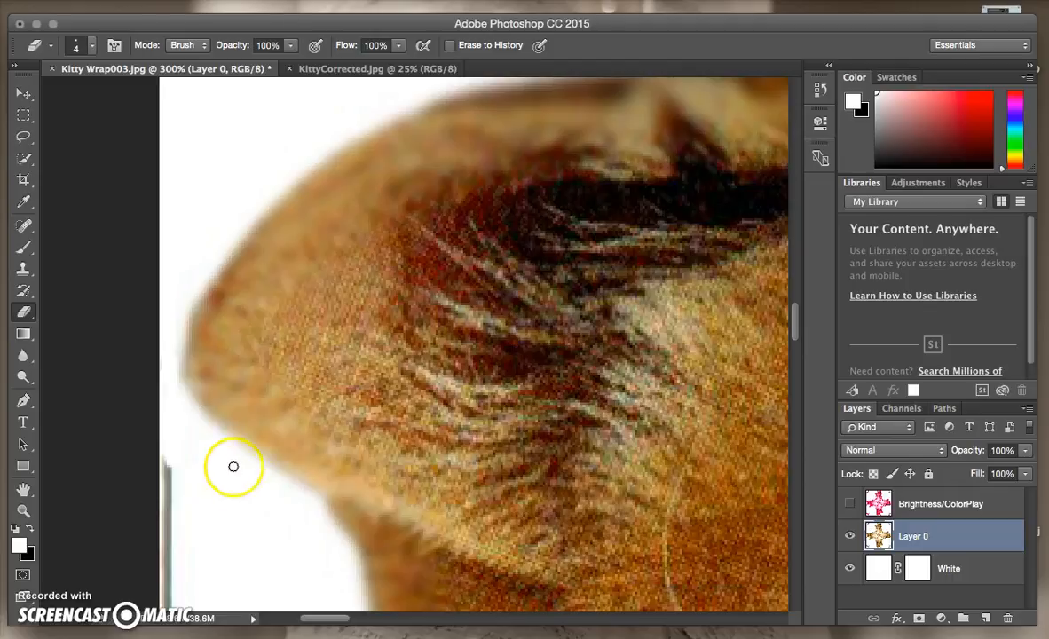
Enlarge the eraser to 27 px for erasing the edge line below the brown fur tip
drag(246, 463, 260, 243)
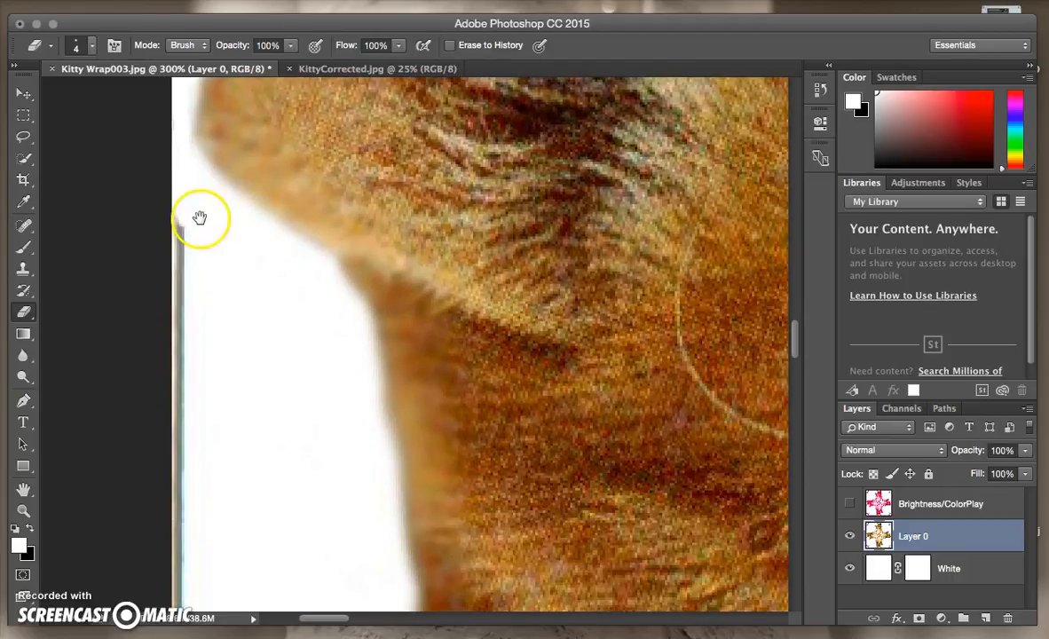
click(90, 47)
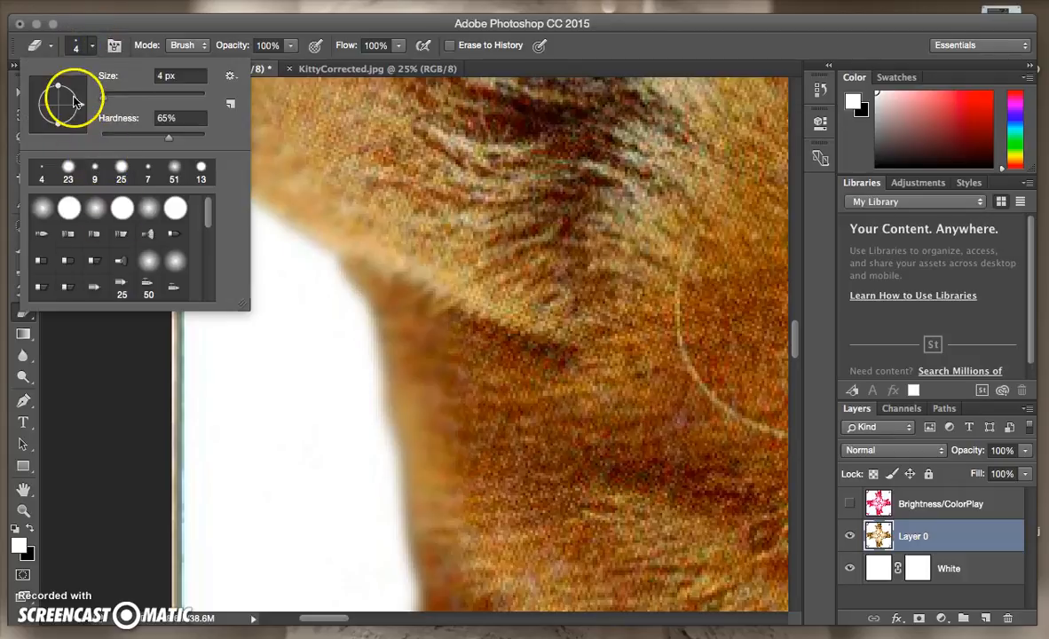
drag(102, 97, 116, 100)
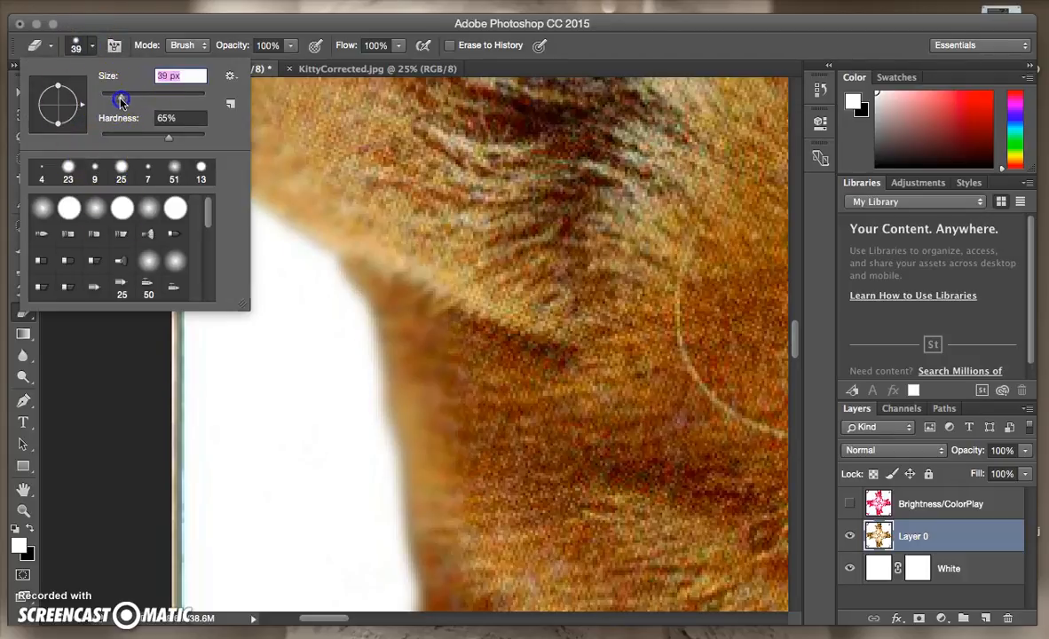
click(255, 366)
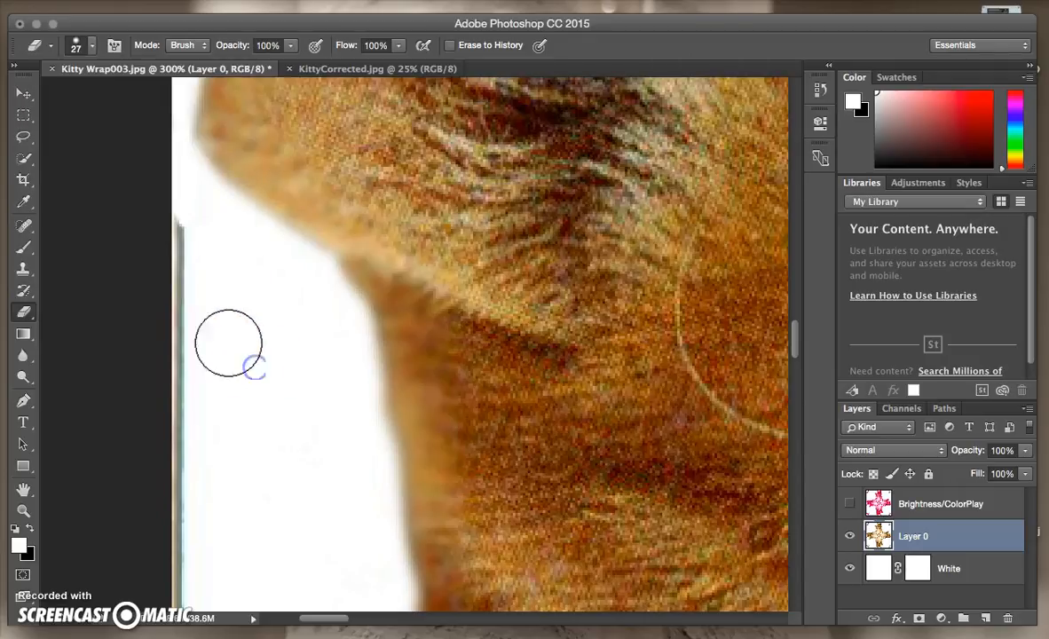